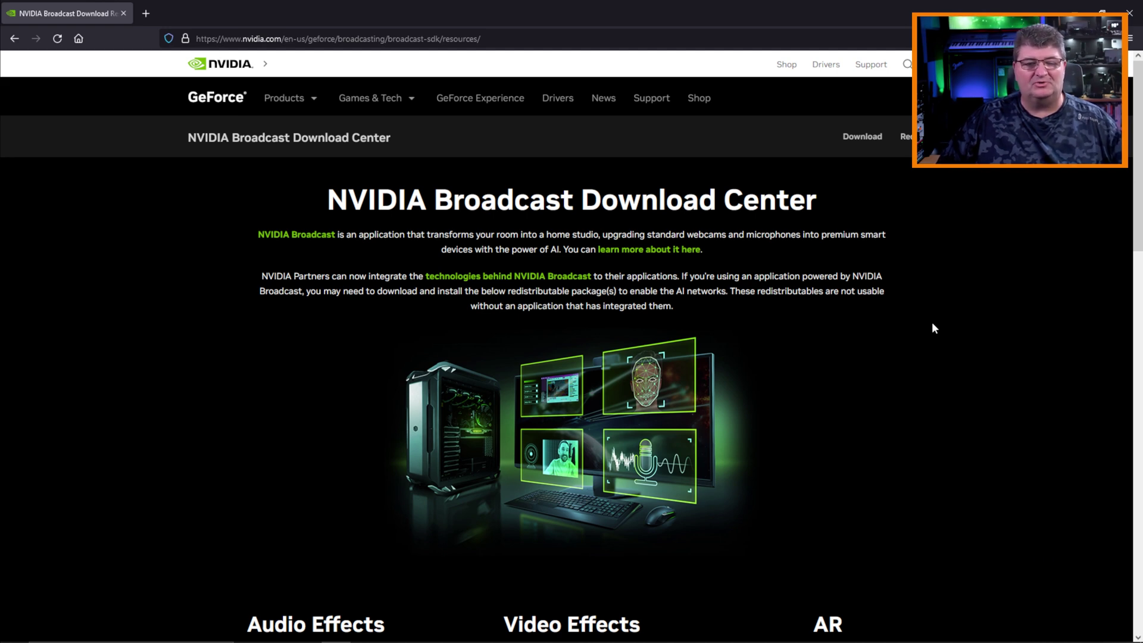
Scroll the NVIDIA Broadcast Download Center page down to the Audio Effects downloads
{"action": "scroll", "coordinate": [861, 324], "scroll_direction": "down", "scroll_amount": 3}
{"action": "scroll", "coordinate": [855, 325], "scroll_direction": "down", "scroll_amount": 3}
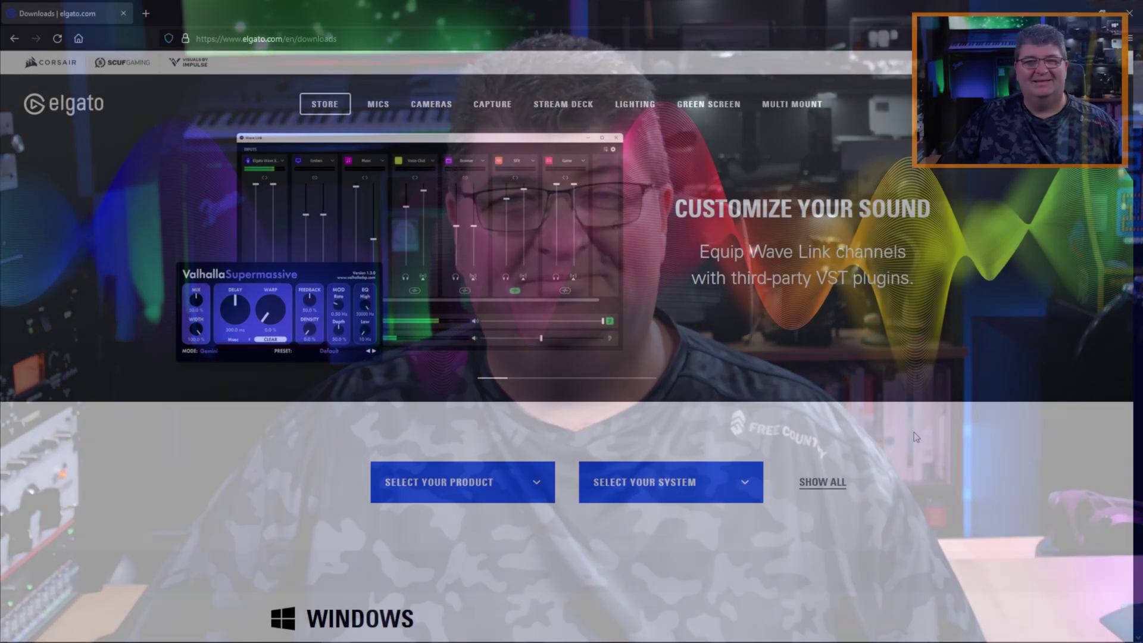
Download the NVIDIA Noise Removal plug-in installer from its card on the Elgato downloads page
{"action": "scroll", "coordinate": [906, 439], "scroll_direction": "down", "scroll_amount": 20}
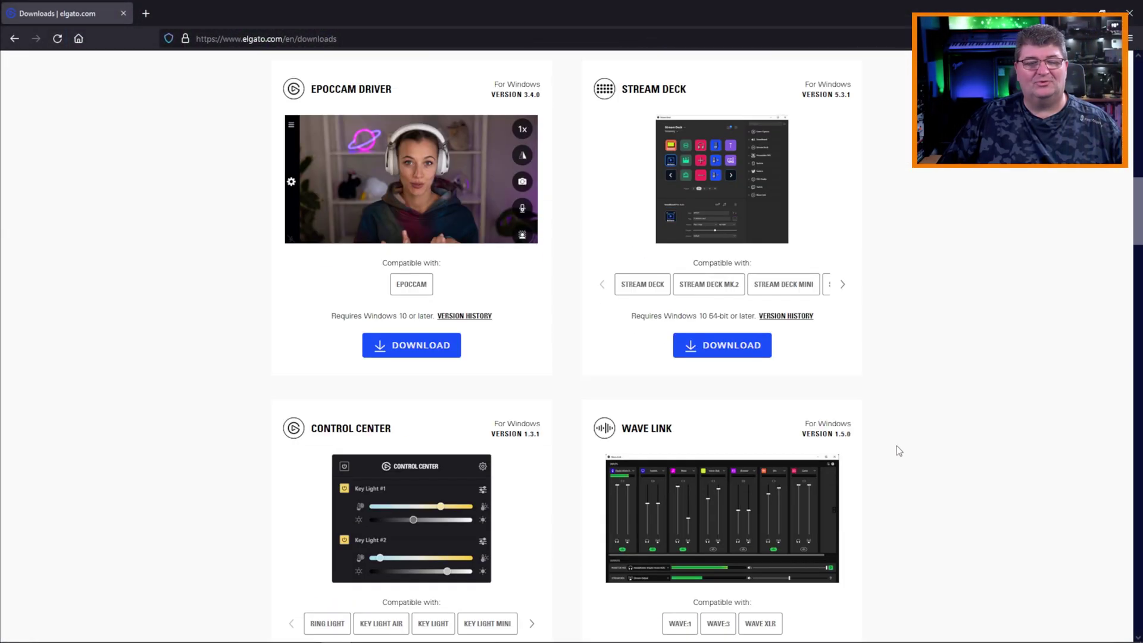
{"action": "scroll", "coordinate": [890, 450], "scroll_direction": "down", "scroll_amount": 4}
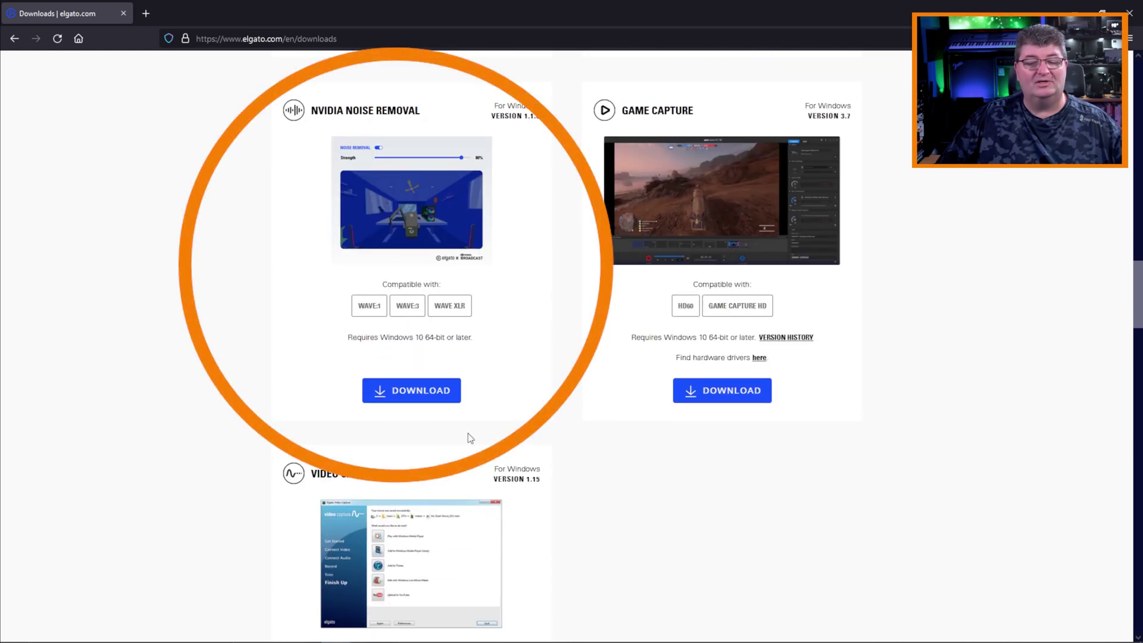
{"action": "left_click", "coordinate": [426, 399]}
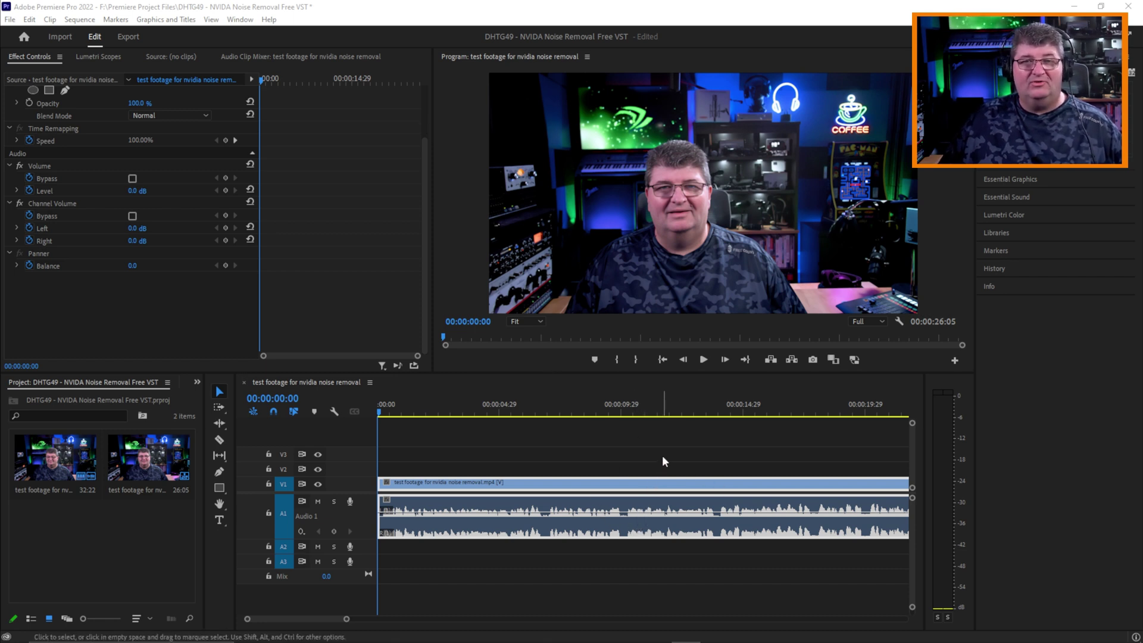
Play the untreated test footage to about 16 seconds, then move the playhead back to about 11 seconds
{"action": "left_click", "coordinate": [703, 360]}
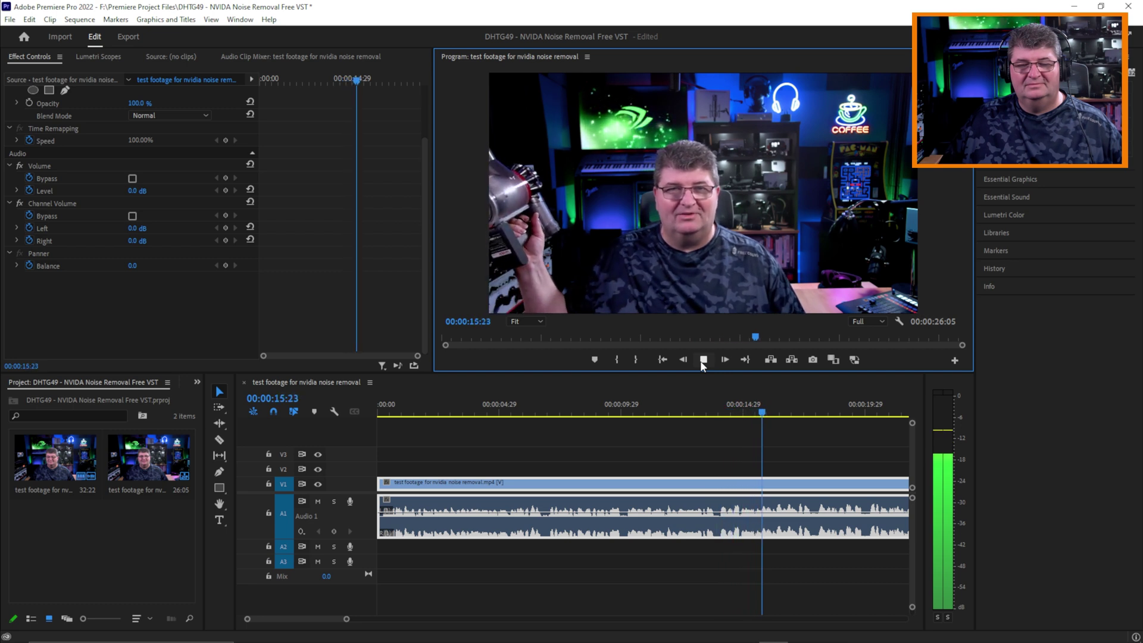
{"action": "left_click", "coordinate": [702, 361]}
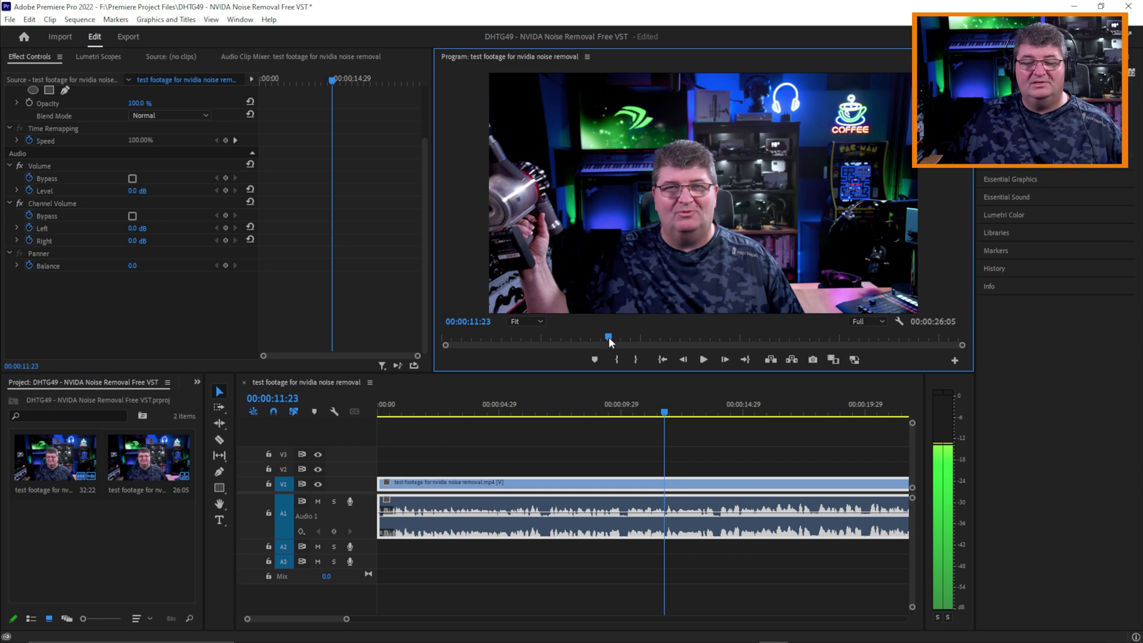
{"action": "left_click_drag", "start_coordinate": [608, 337], "coordinate": [532, 366]}
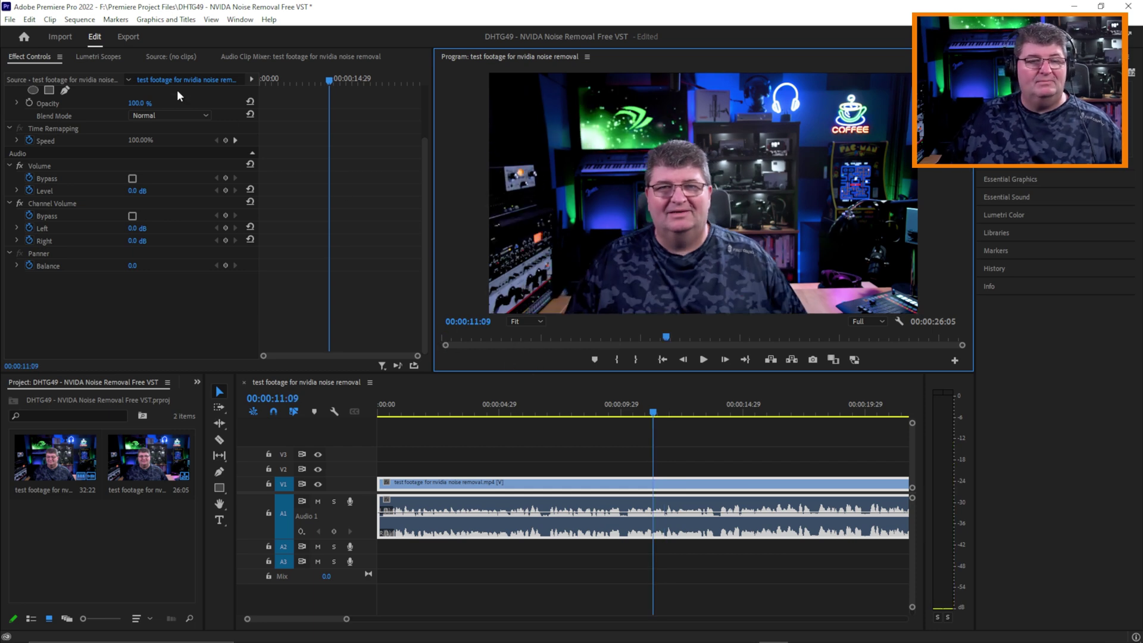
Rescan plug-ins in Preferences > Audio > Audio Plug-In Manager, then close both dialogs
{"action": "left_click", "coordinate": [30, 19]}
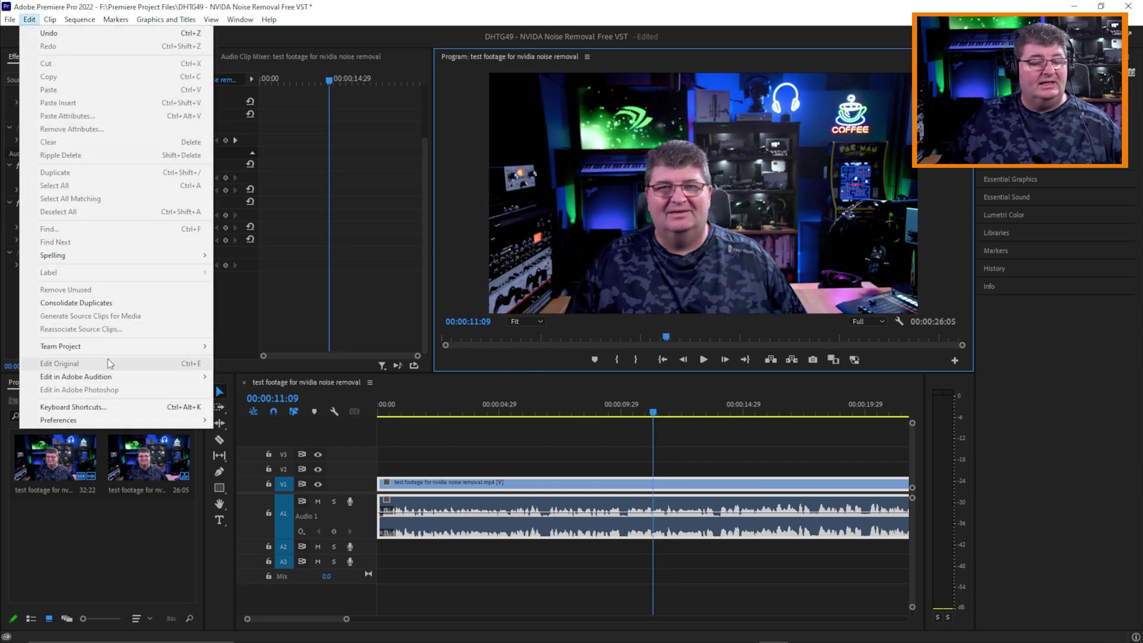
{"action": "mouse_move", "coordinate": [126, 421]}
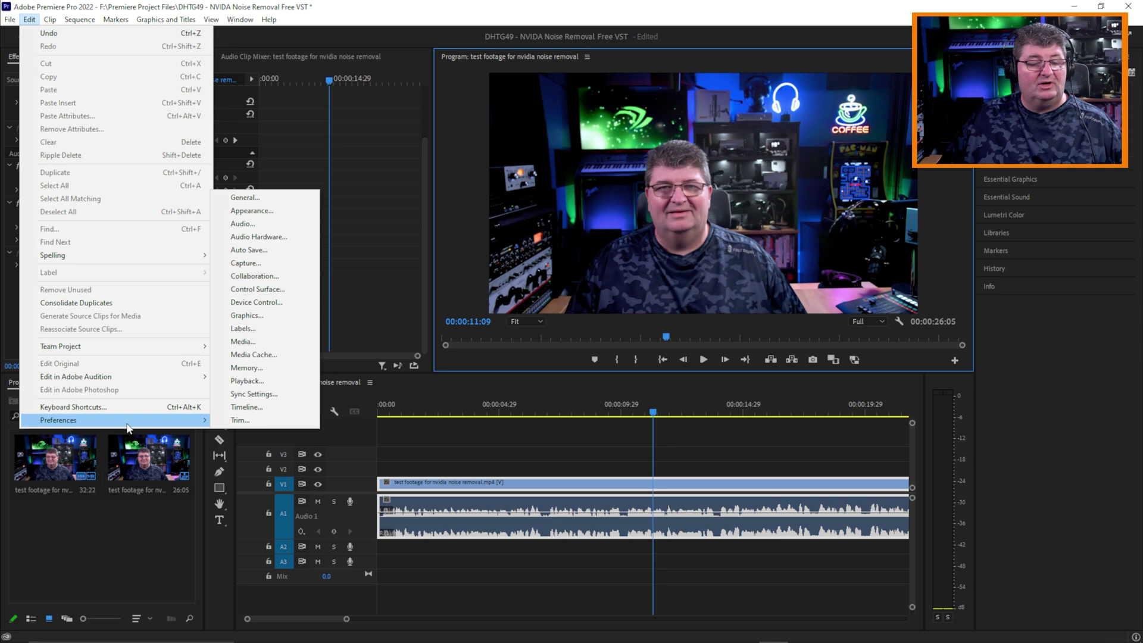
{"action": "left_click", "coordinate": [256, 225]}
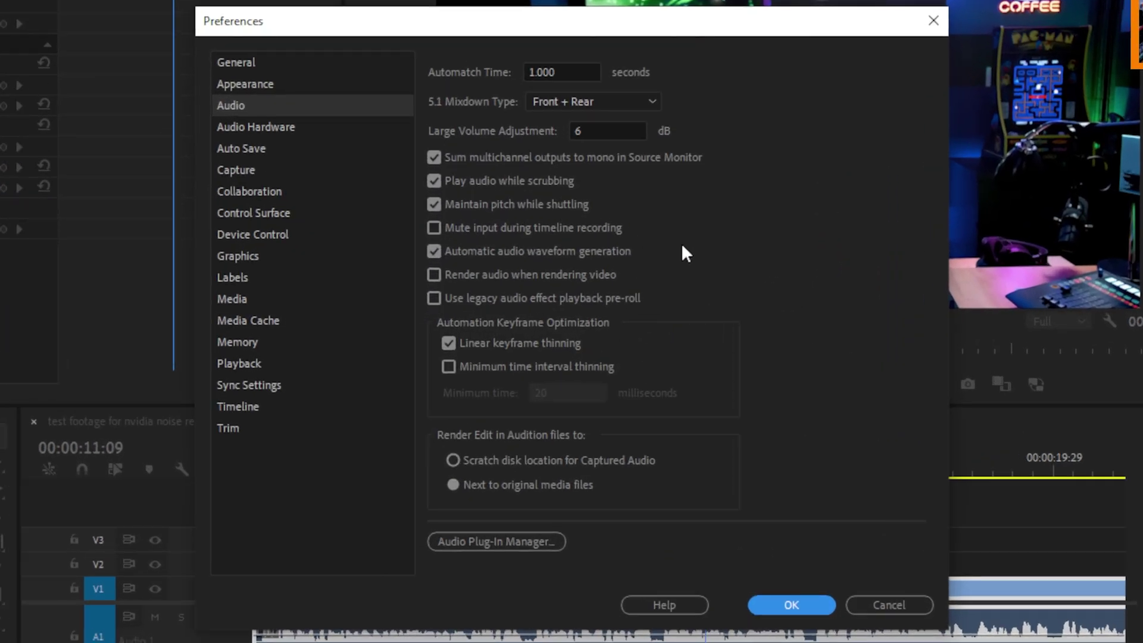
{"action": "left_click", "coordinate": [507, 541]}
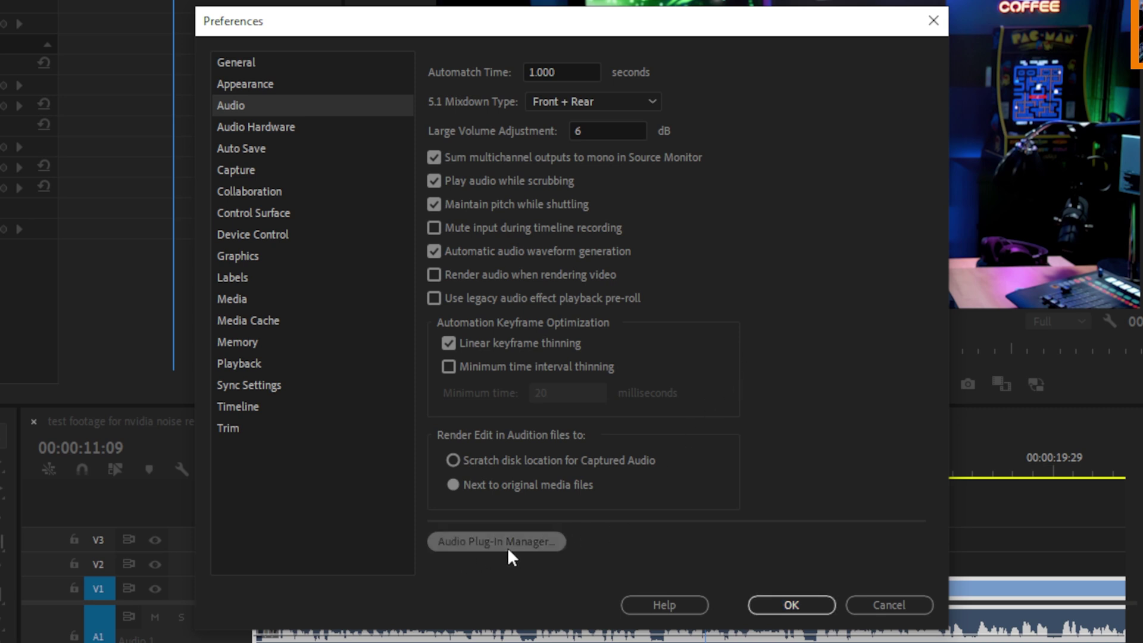
{"action": "left_click", "coordinate": [208, 277]}
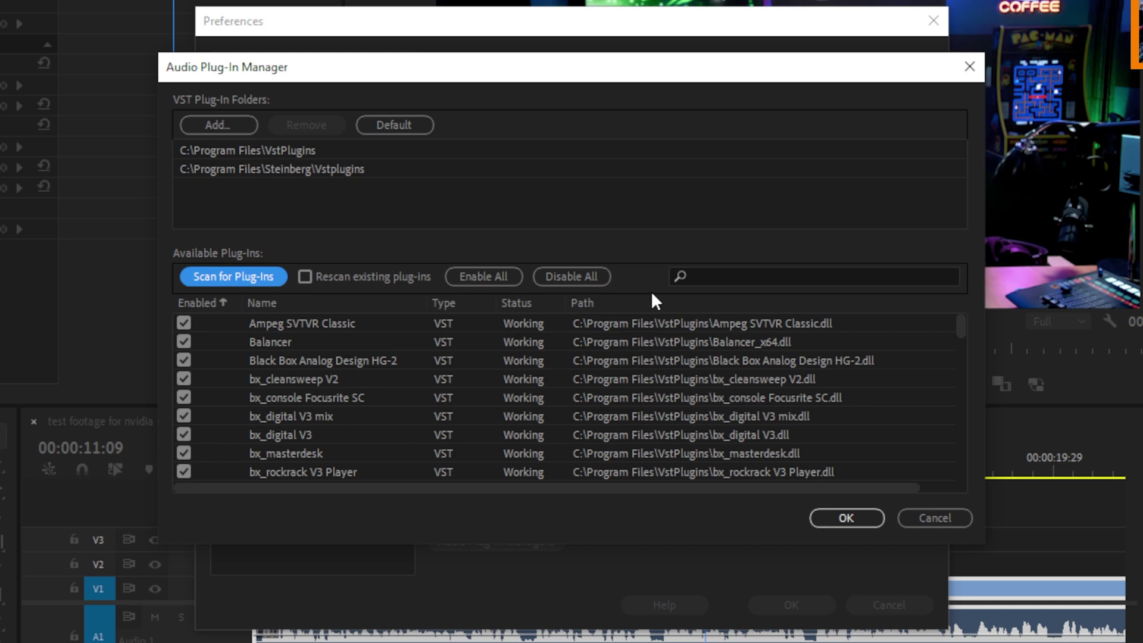
{"action": "left_click", "coordinate": [855, 518]}
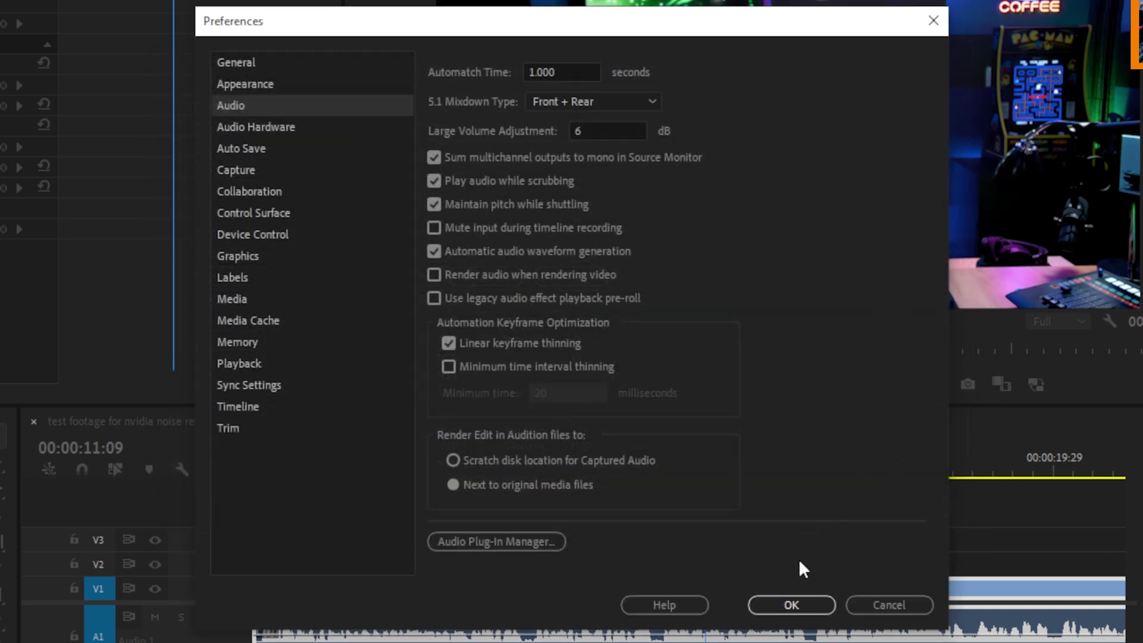
{"action": "left_click", "coordinate": [791, 605]}
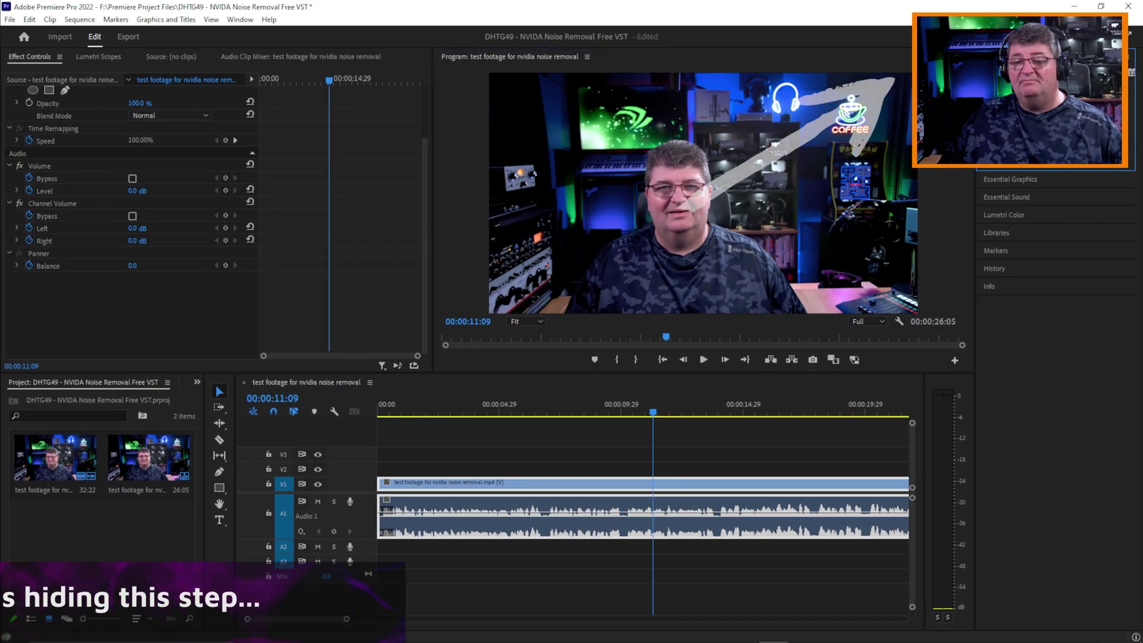
Apply NVIDIA Broadcast Noise Removal, found by searching 'nvidi' in Effects, to the Audio 1 clip
{"action": "key", "text": "shift+7"}
{"action": "type", "text": "nvidi"}
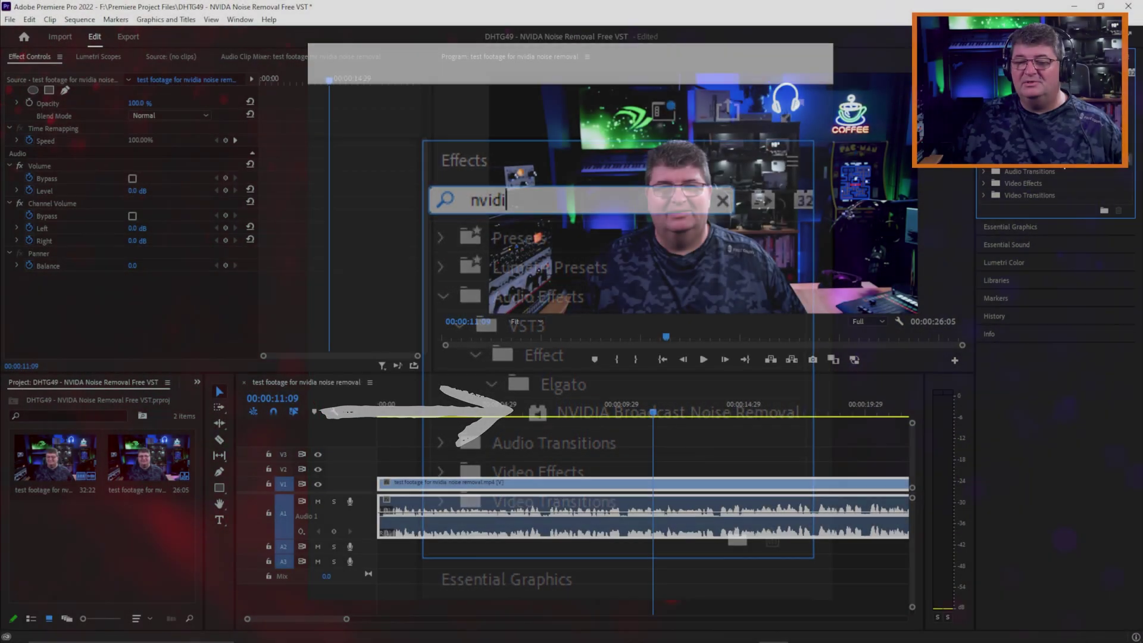
{"action": "left_click_drag", "start_coordinate": [495, 513], "coordinate": [495, 513]}
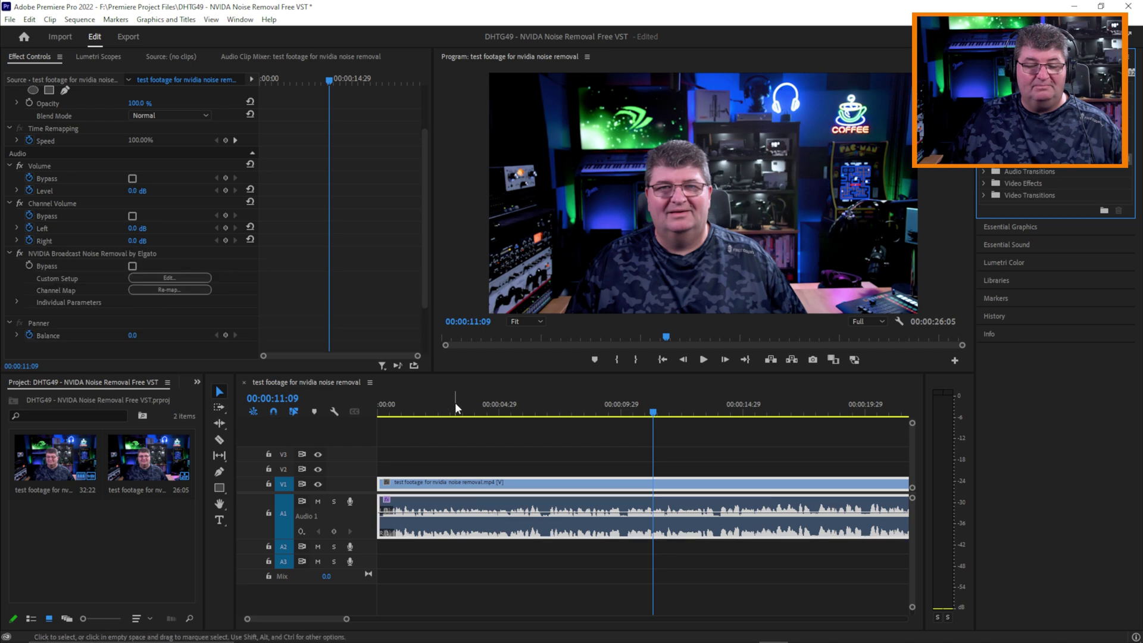
{"action": "left_click_drag", "start_coordinate": [451, 410], "coordinate": [349, 405]}
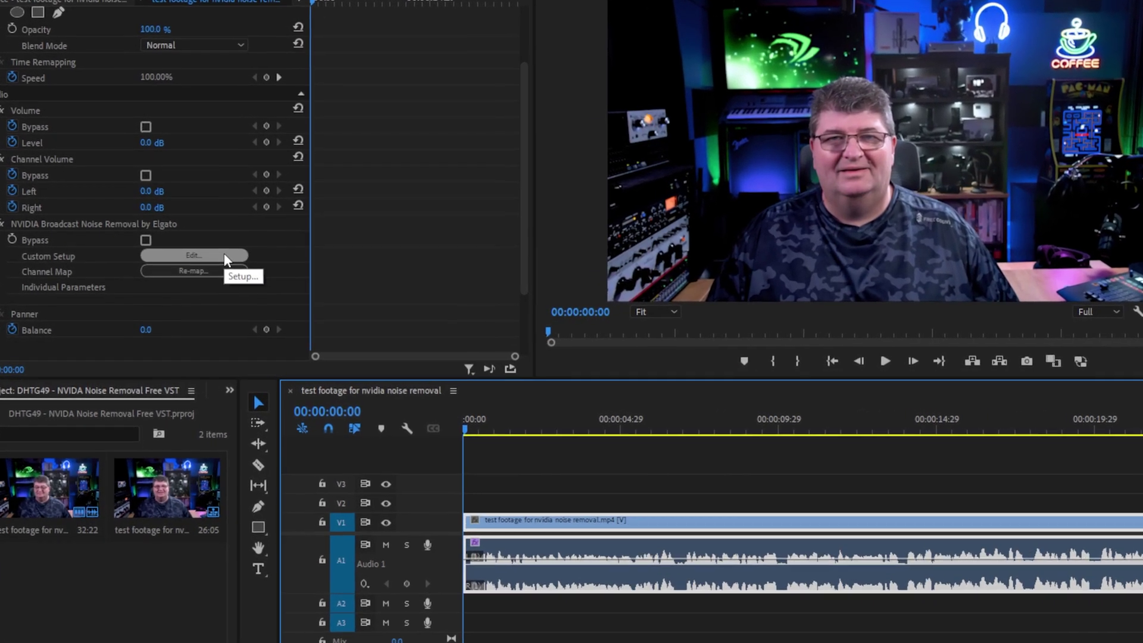
Open the noise removal effect's editor and set Strength to about 53%
{"action": "left_click", "coordinate": [191, 278]}
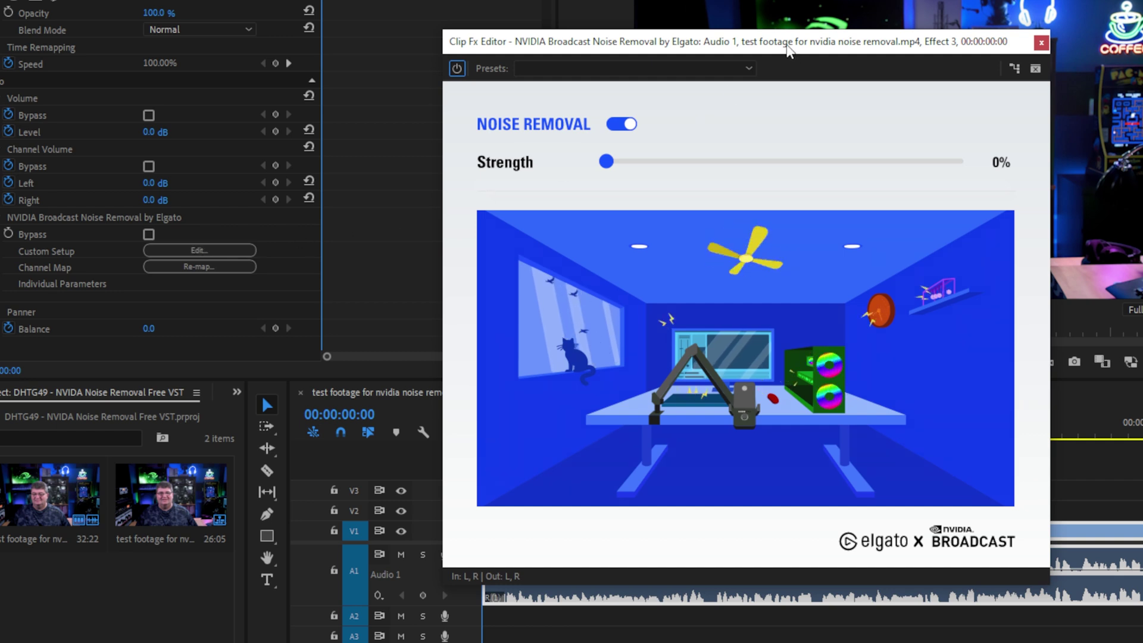
{"action": "left_click_drag", "start_coordinate": [788, 51], "coordinate": [586, 0]}
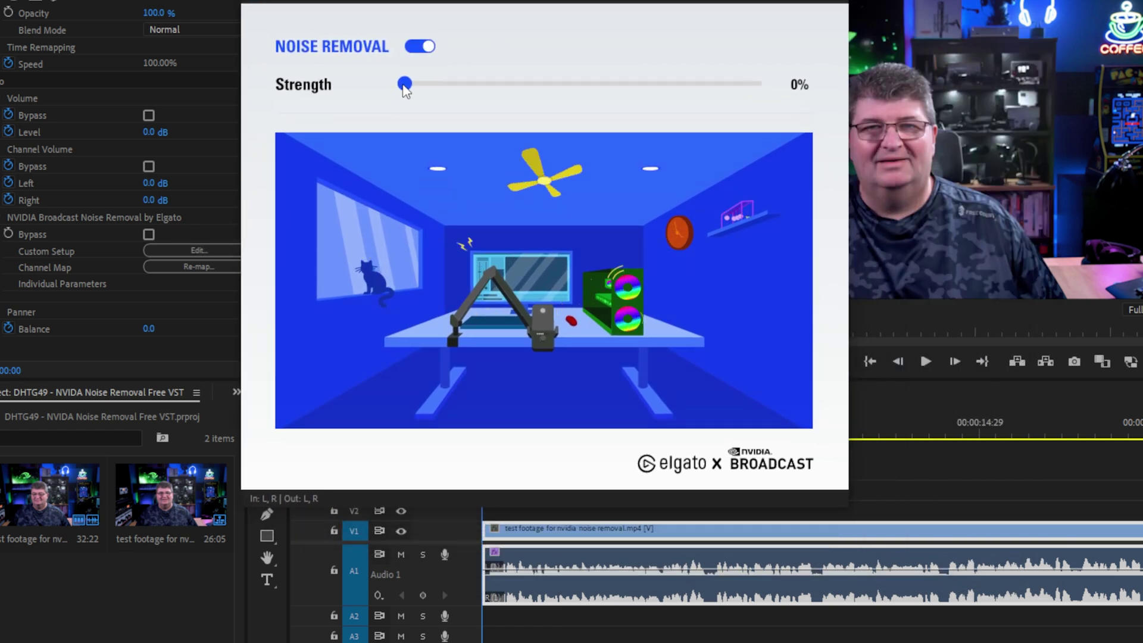
{"action": "left_click_drag", "start_coordinate": [403, 87], "coordinate": [813, 90]}
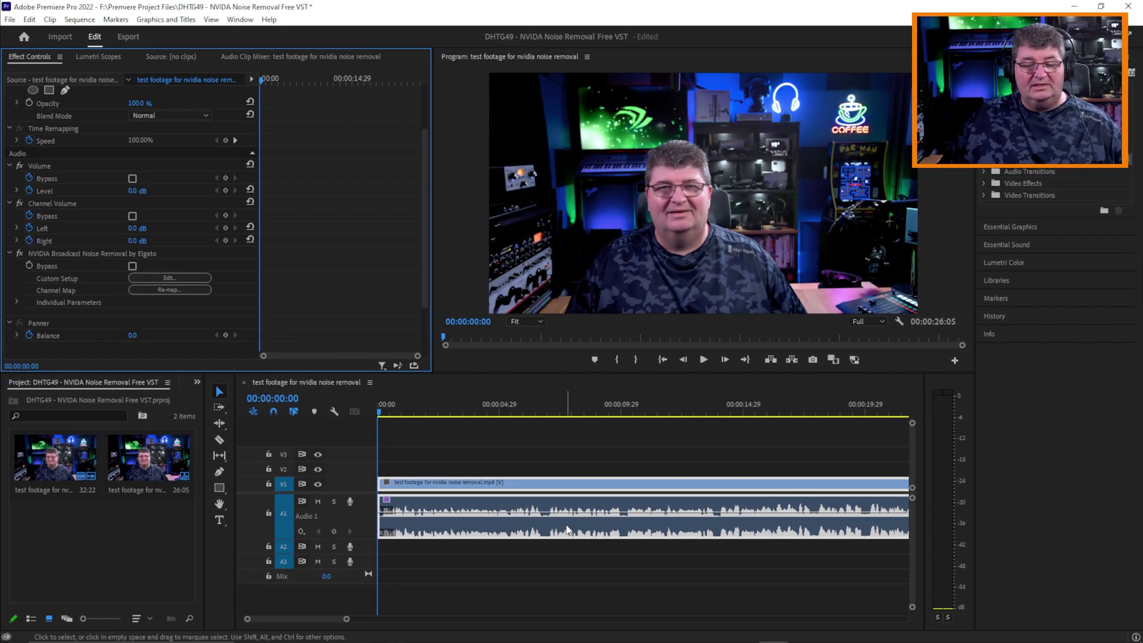
Start exporting the noise-removed clip through the File > Export menu
{"action": "left_click", "coordinate": [9, 19]}
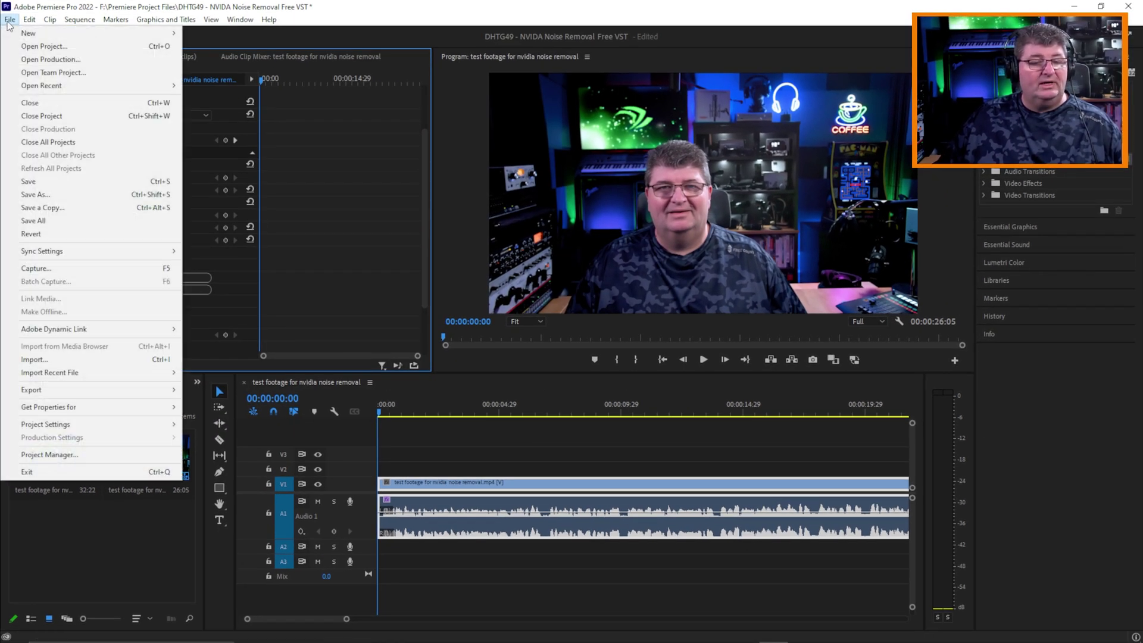
{"action": "mouse_move", "coordinate": [170, 395]}
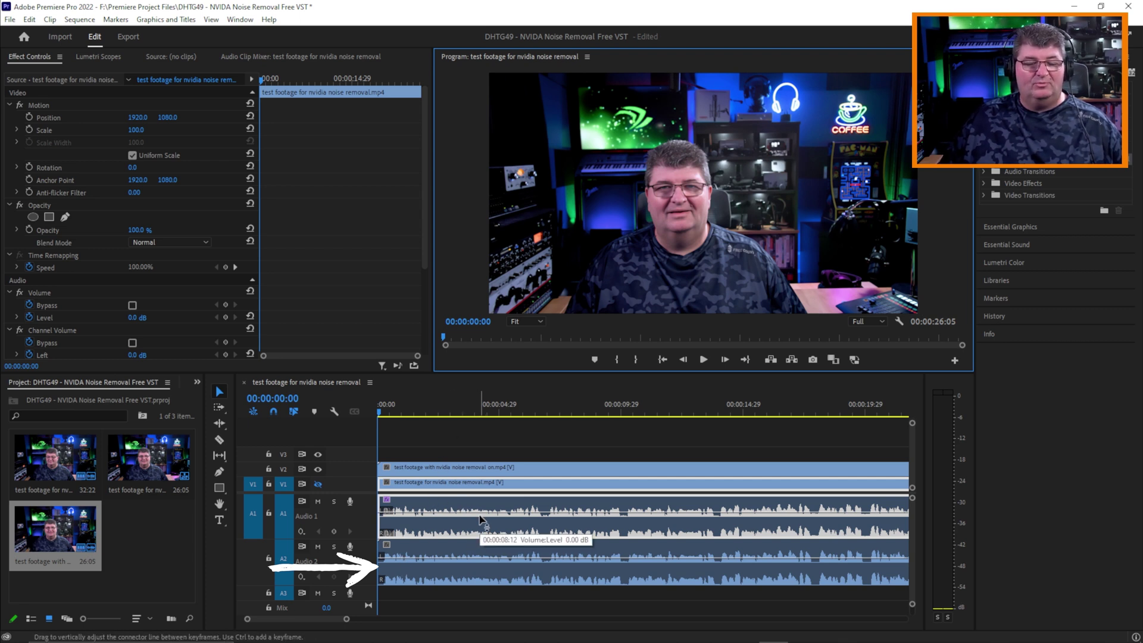
Solo Audio 1 and play the original noisy audio, then stop
{"action": "left_click", "coordinate": [333, 499]}
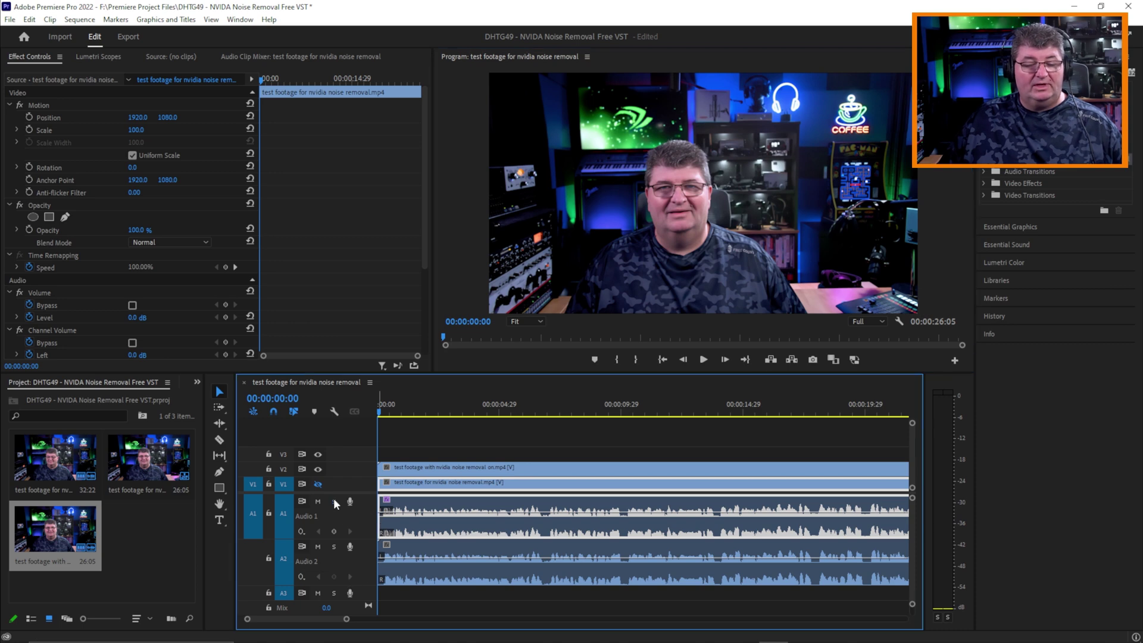
{"action": "left_click", "coordinate": [705, 360]}
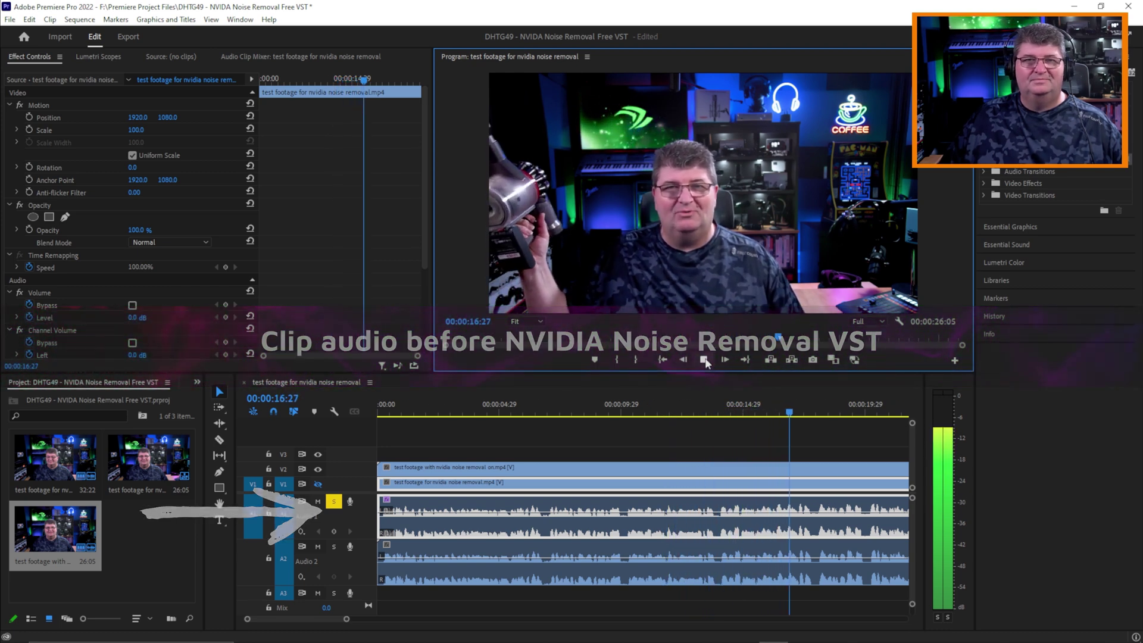
{"action": "left_click", "coordinate": [705, 361]}
Unsolo Audio 1 and play the noise-removed version from the start of the sequence
{"action": "left_click", "coordinate": [333, 503]}
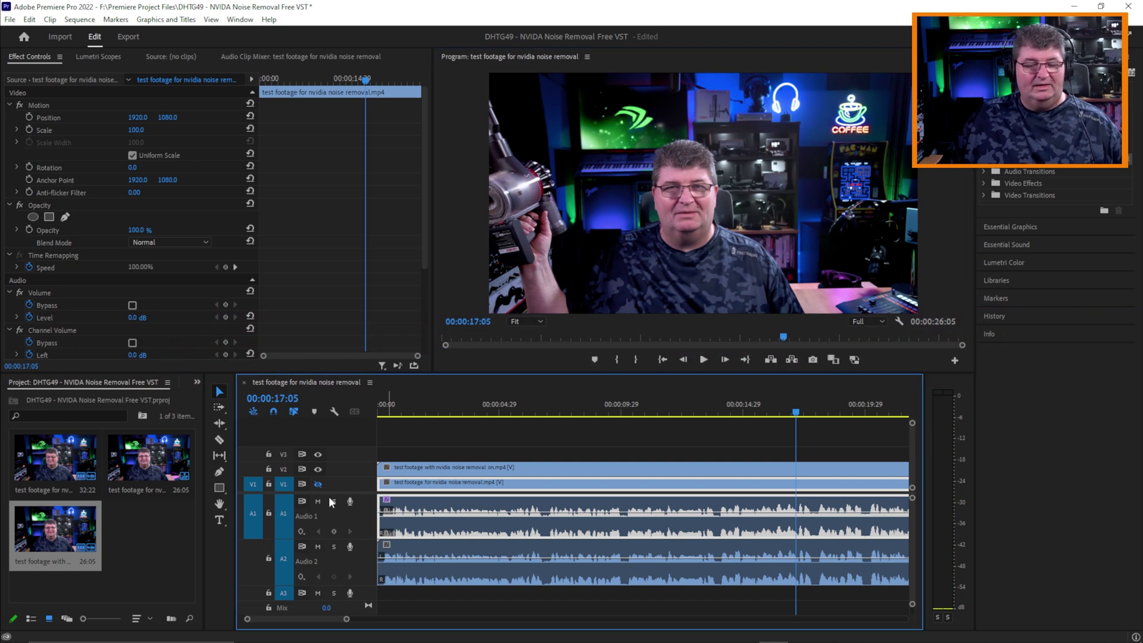
{"action": "key", "text": "Home"}
{"action": "key", "text": "space"}
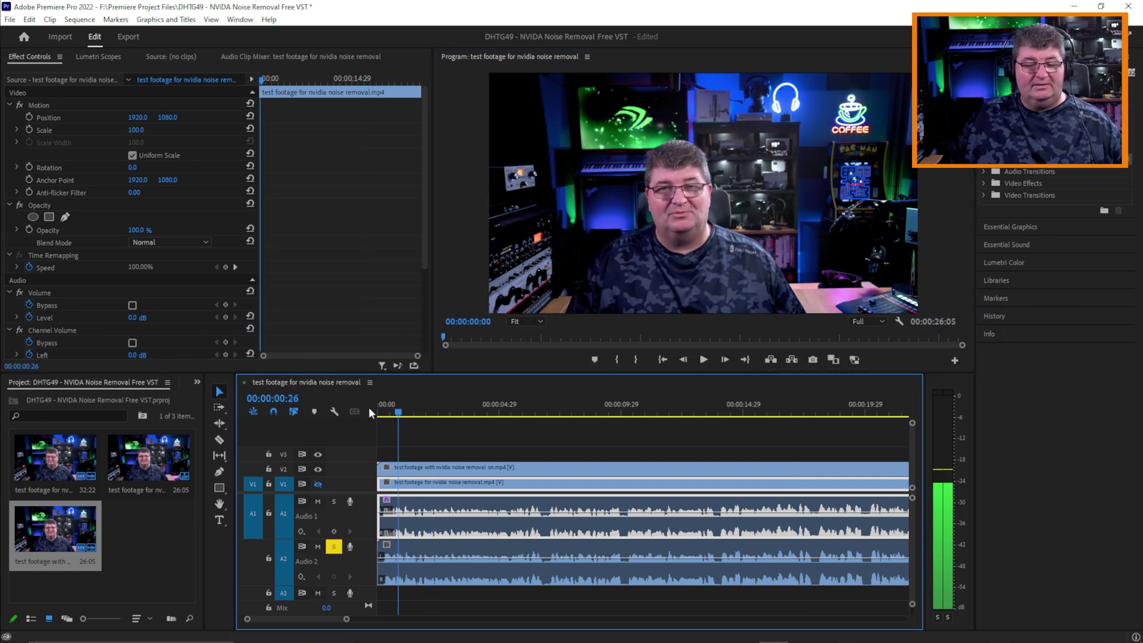
{"action": "left_click", "coordinate": [704, 360]}
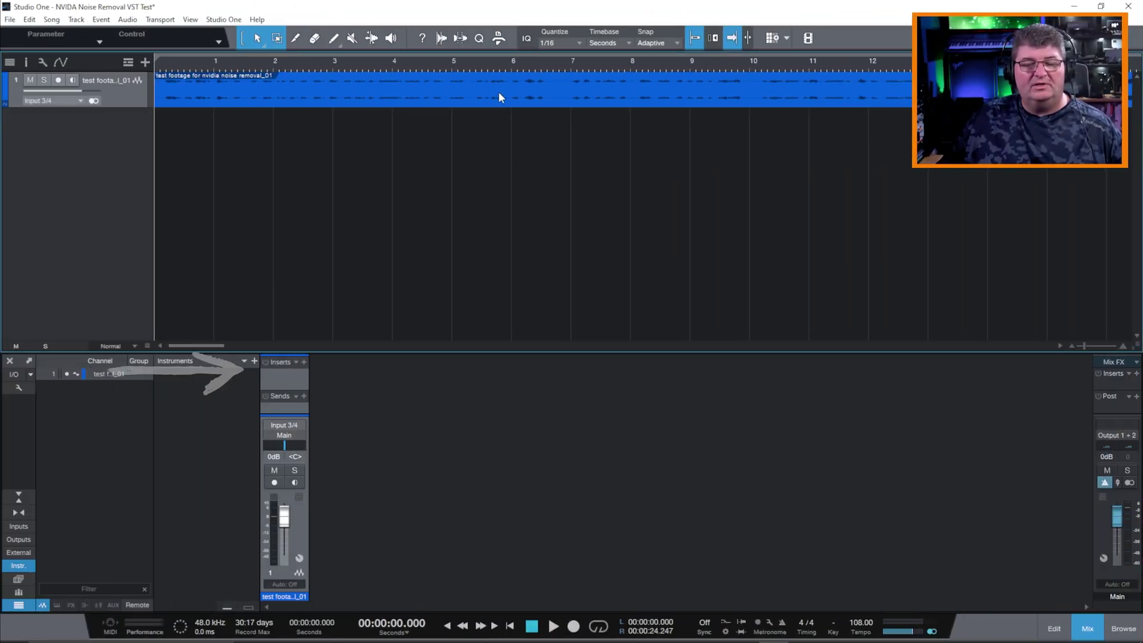
Add NVIDIA Broadcast Noise Removal to the channel inserts by searching 'nvid', then set Strength to 81%
{"action": "left_click", "coordinate": [304, 362]}
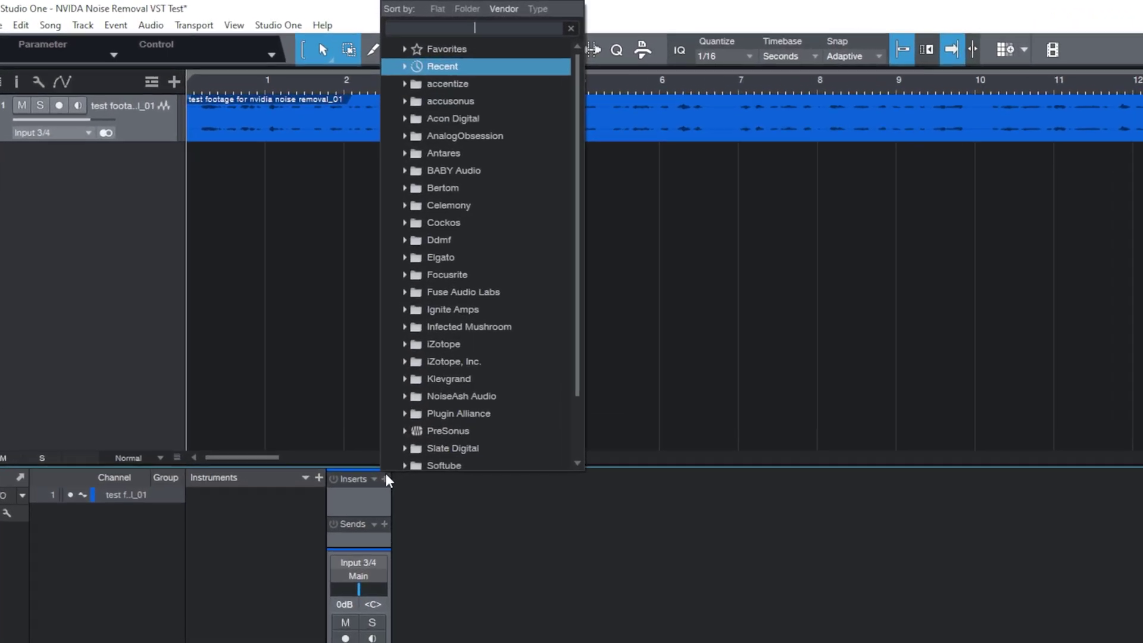
{"action": "type", "text": "nvid"}
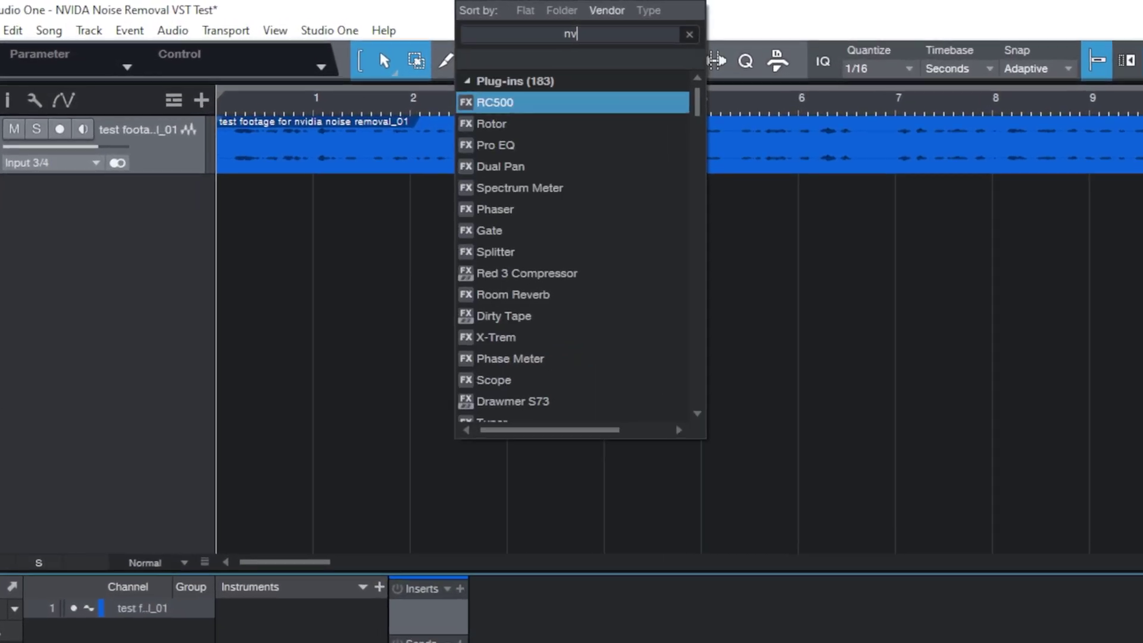
{"action": "double_click", "coordinate": [685, 109]}
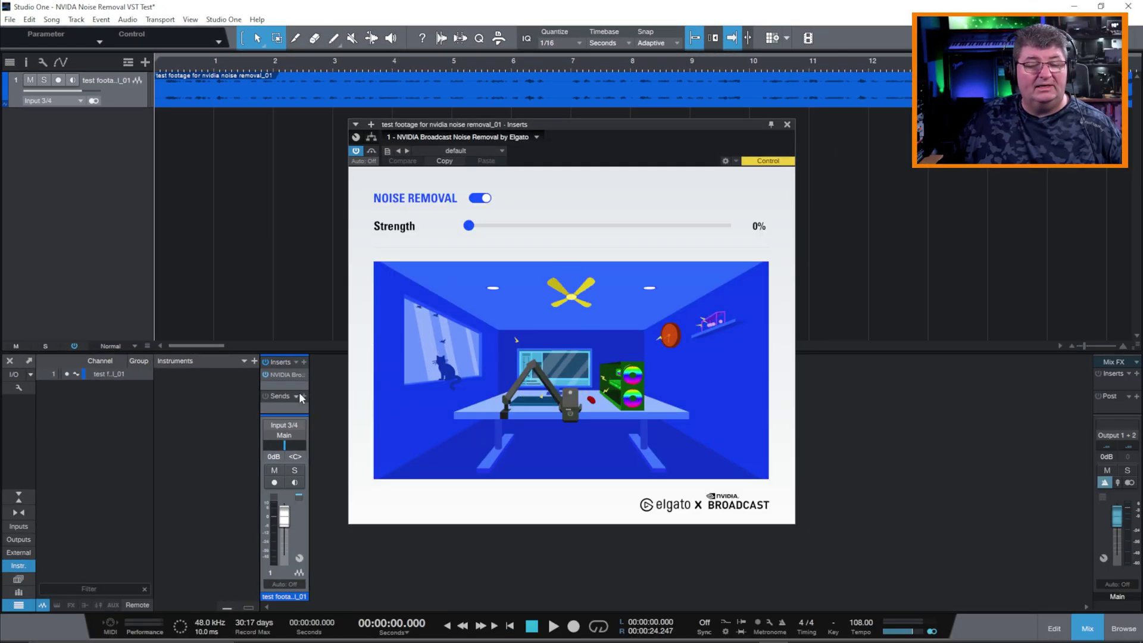
{"action": "left_click_drag", "start_coordinate": [477, 219], "coordinate": [684, 226]}
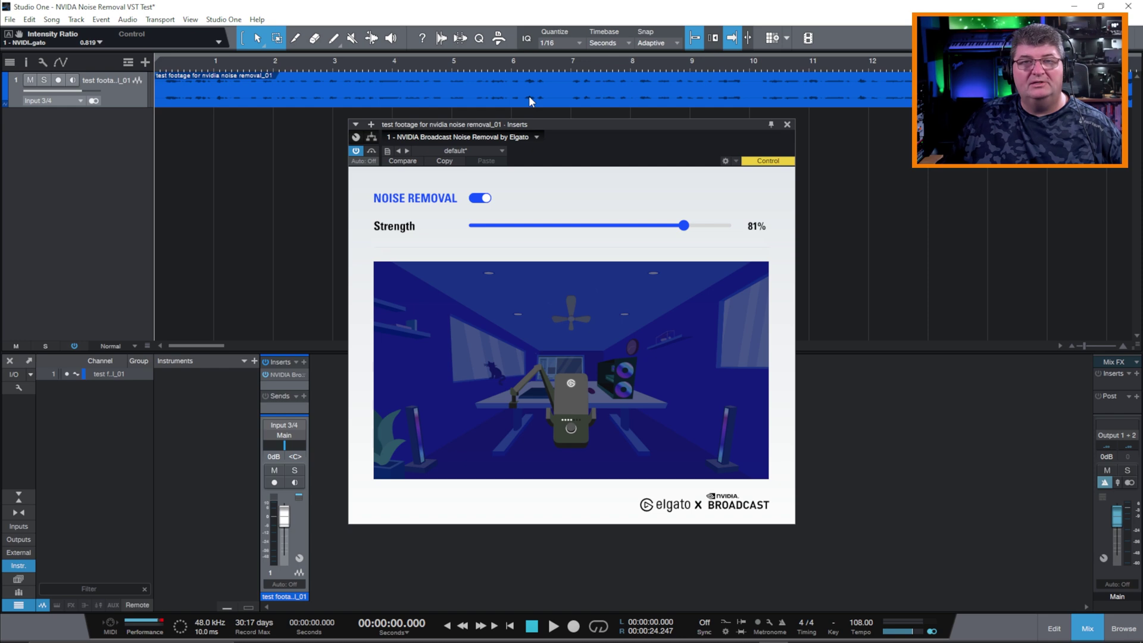